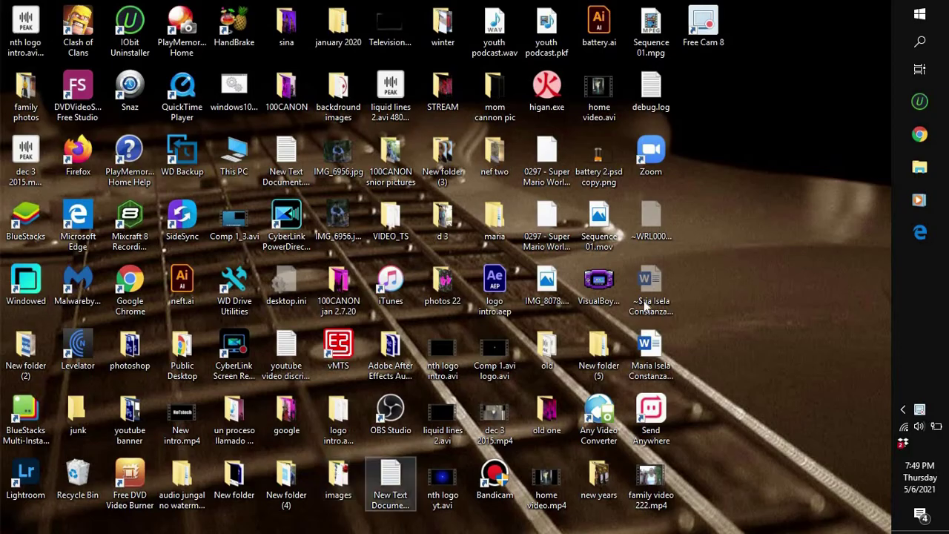
Search Windows for 'vlc' and launch VLC media player from the results
click(922, 43)
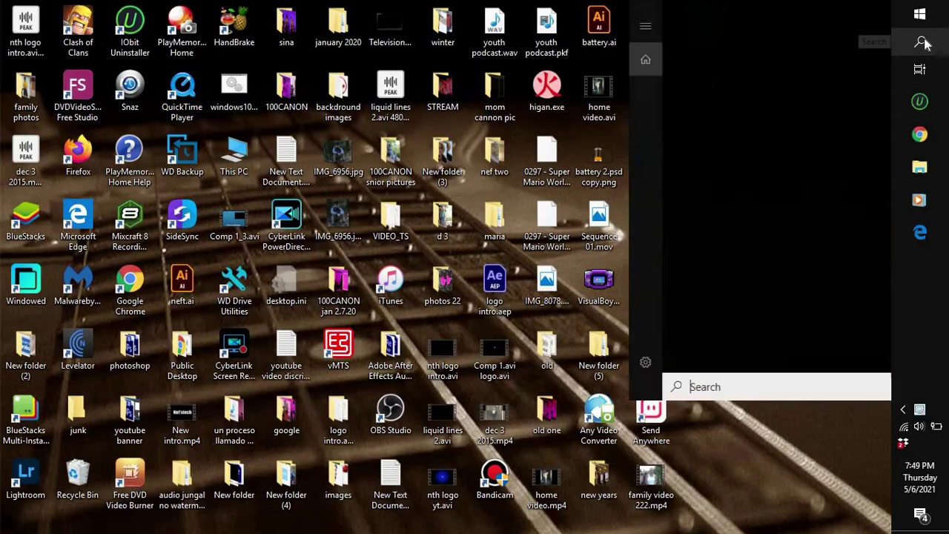
text(vlc)
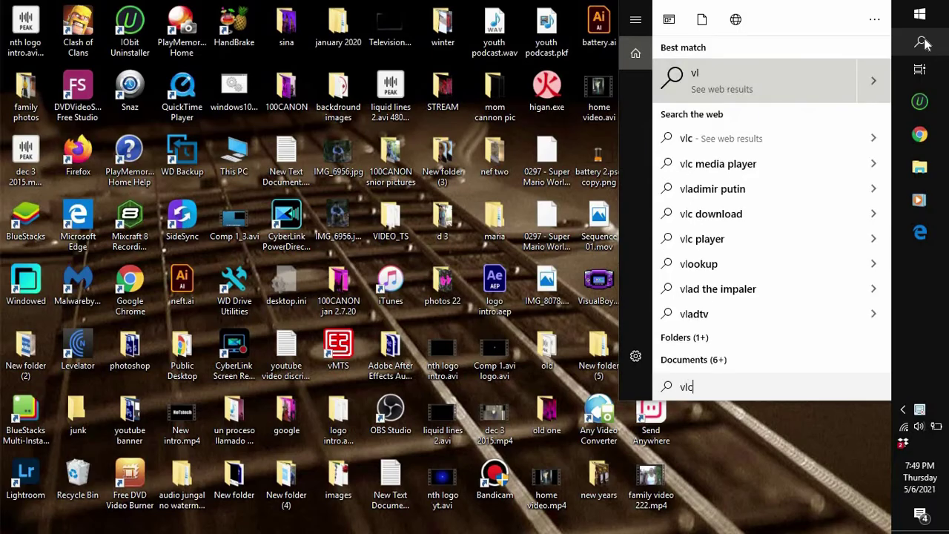
click(751, 126)
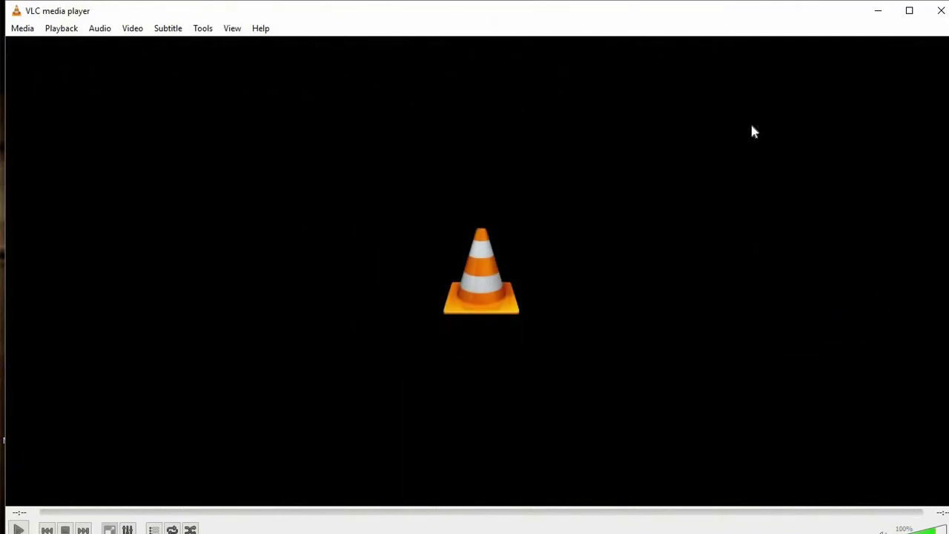
Bring up the Convert / Save media window from VLC's Media menu
click(22, 29)
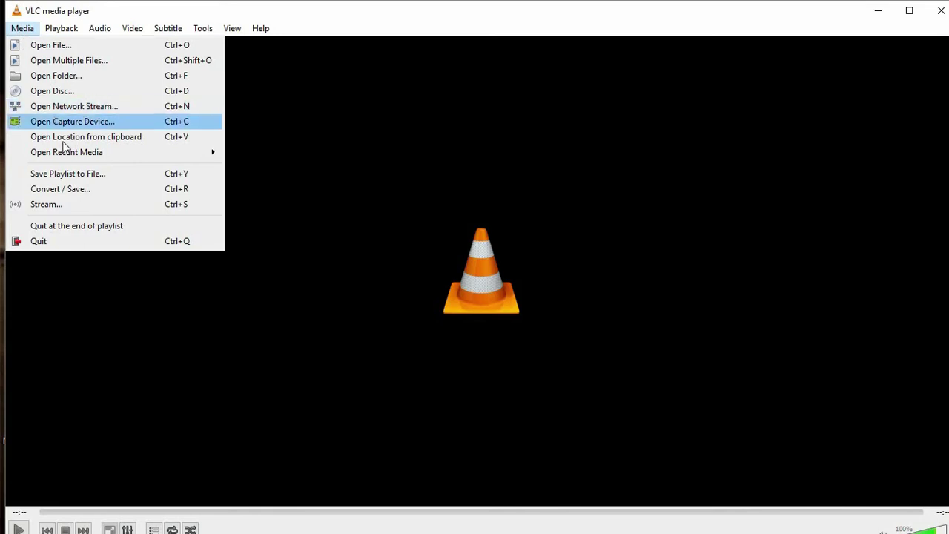
click(107, 194)
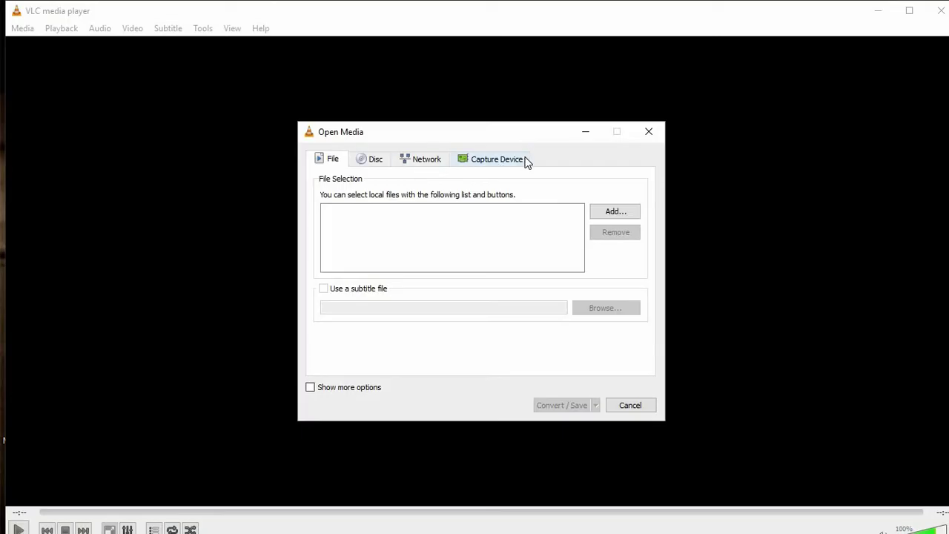
Use DVD on drive D:\ as the source with No disc menus ticked
click(374, 165)
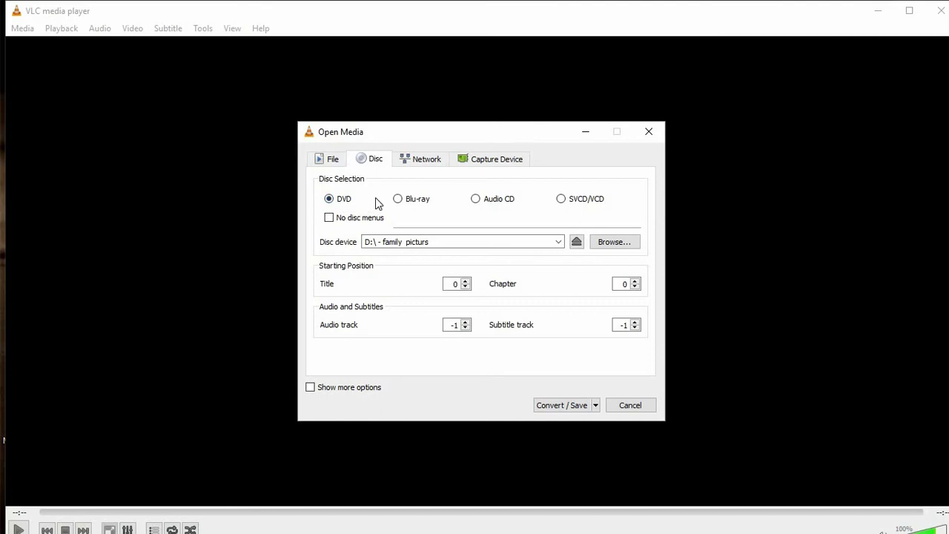
click(329, 218)
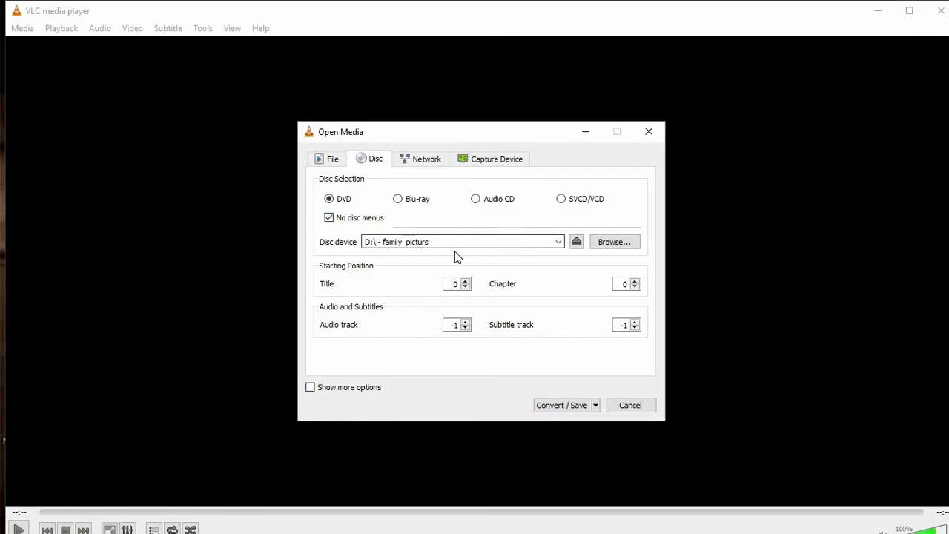
click(608, 243)
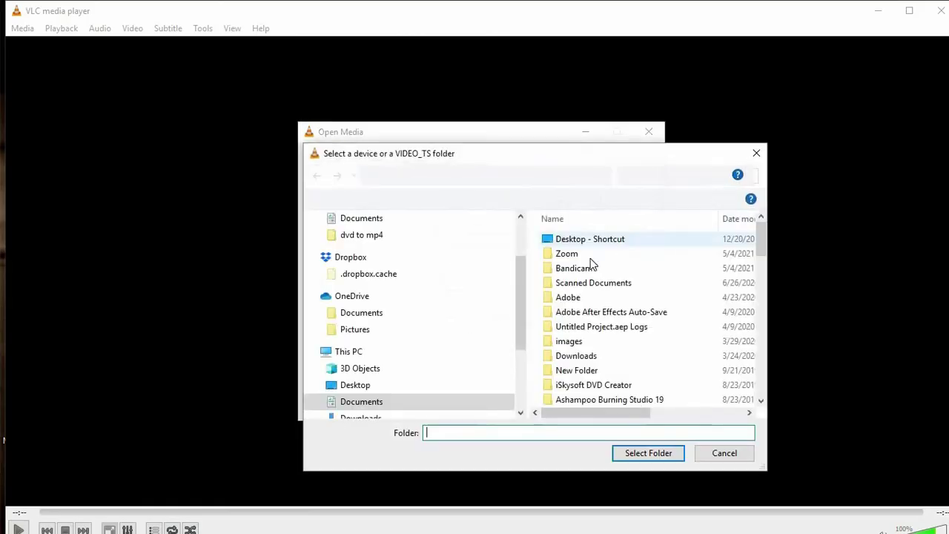
drag(520, 289, 528, 401)
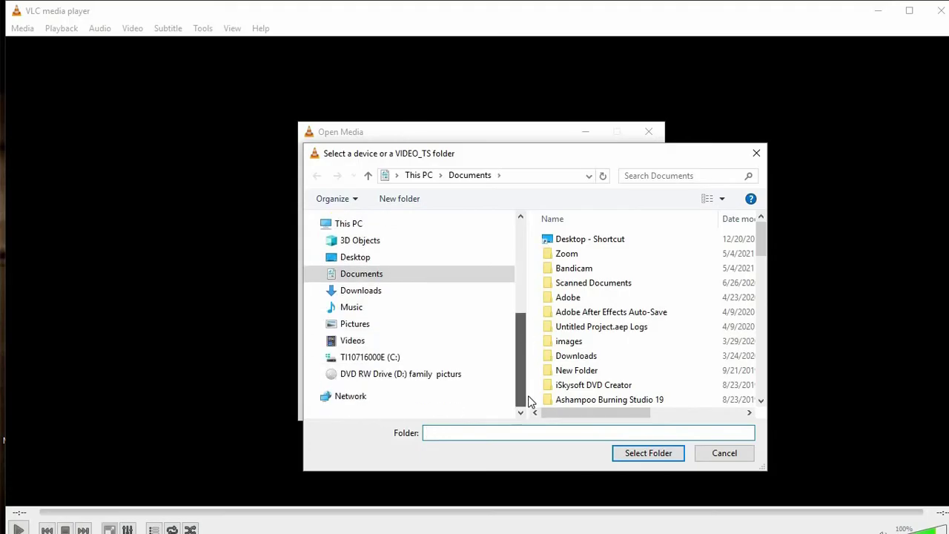
drag(522, 330, 522, 241)
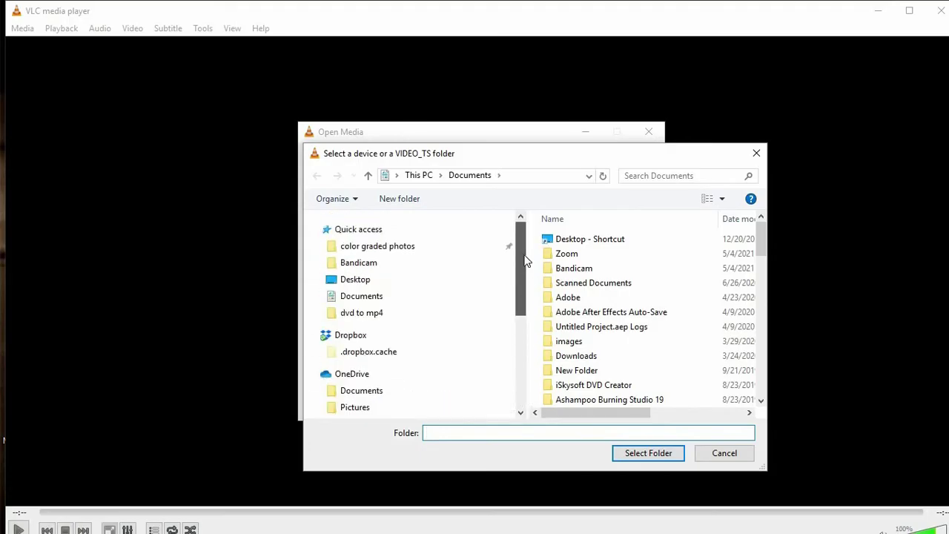
click(724, 453)
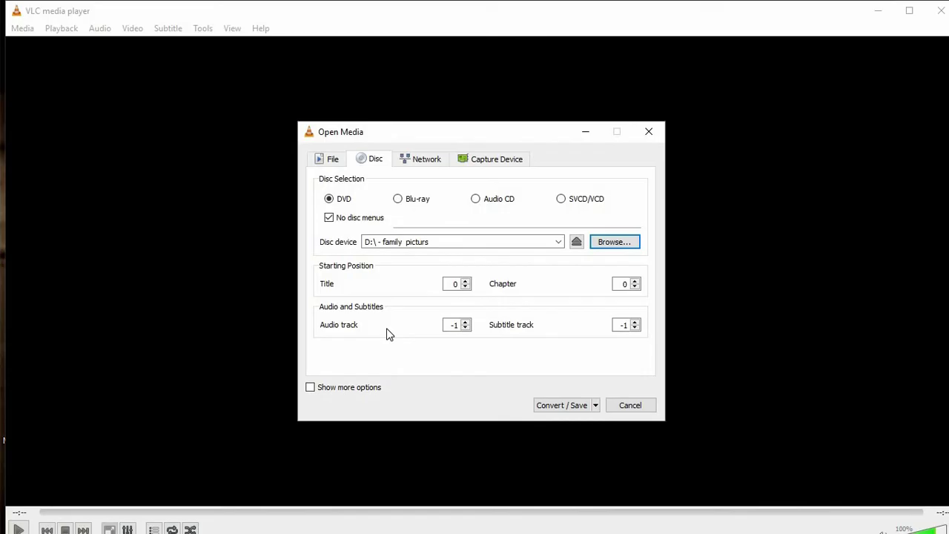
Raise the DVD audio track and subtitle track from -1 to 0
click(465, 324)
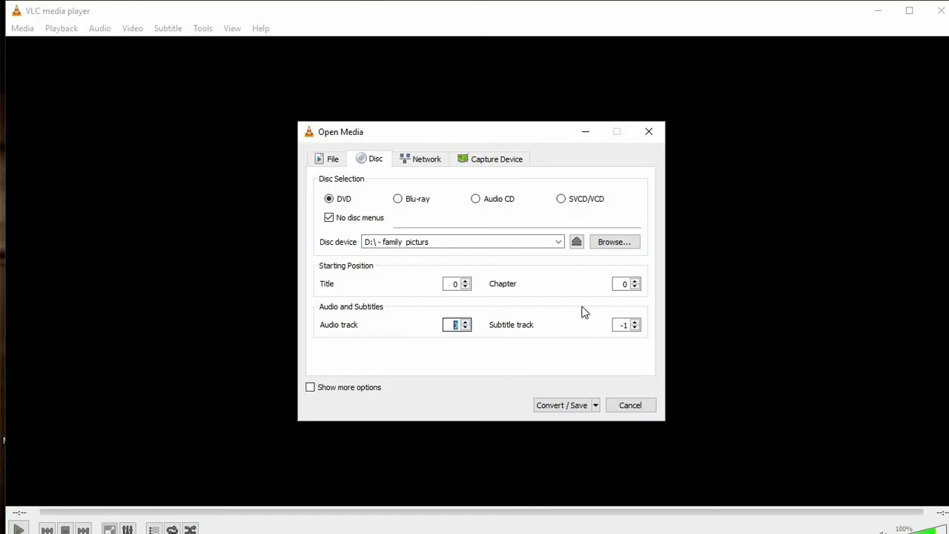
click(635, 322)
click(310, 387)
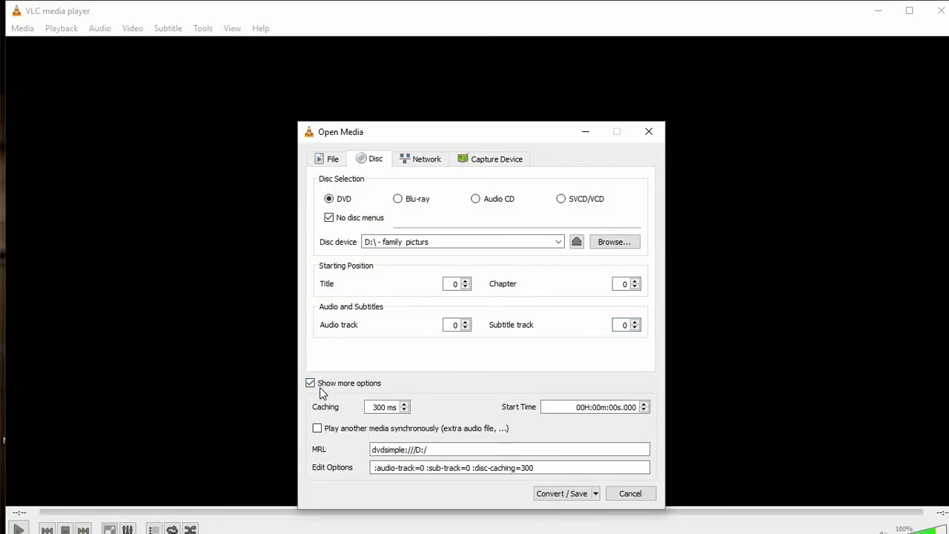
click(311, 384)
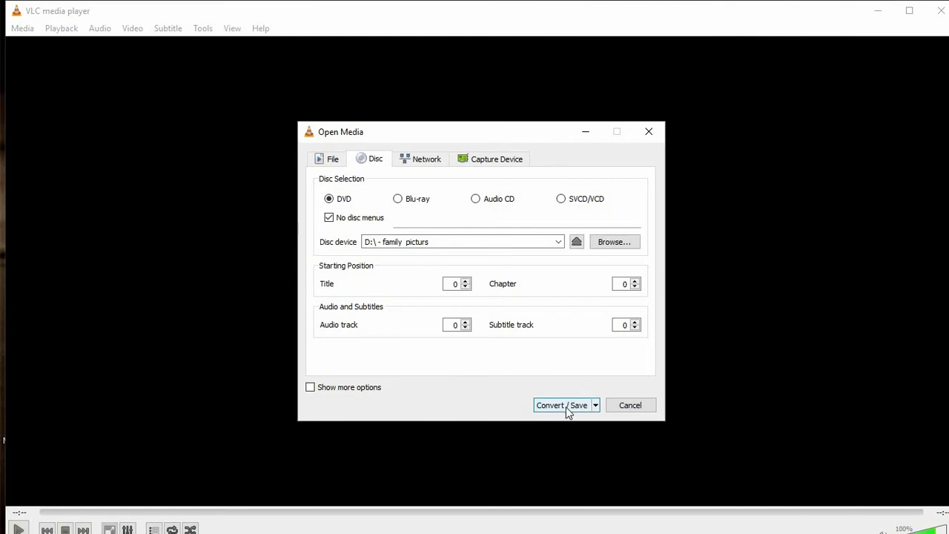
Choose Convert for the disc, opening conversion with the Video - H.264 + MP3 (MP4) profile
click(596, 406)
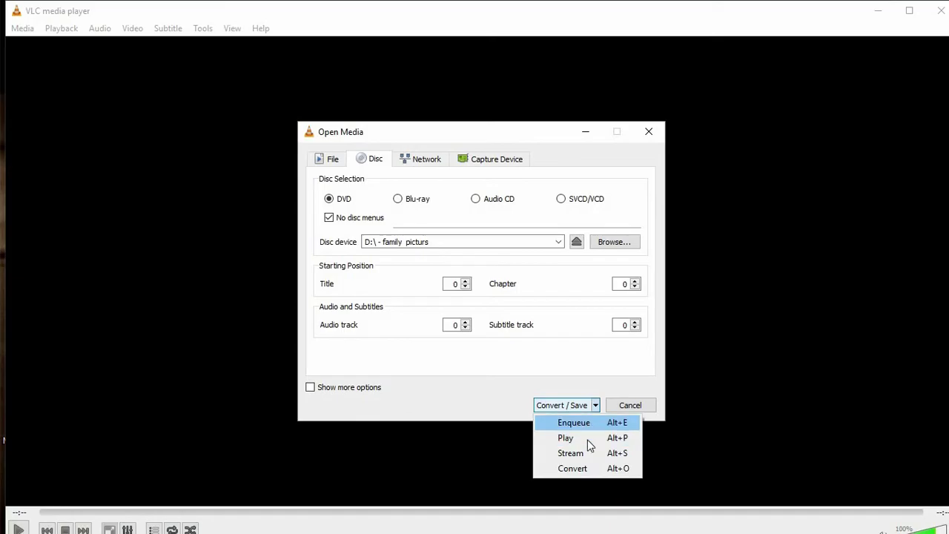
click(584, 467)
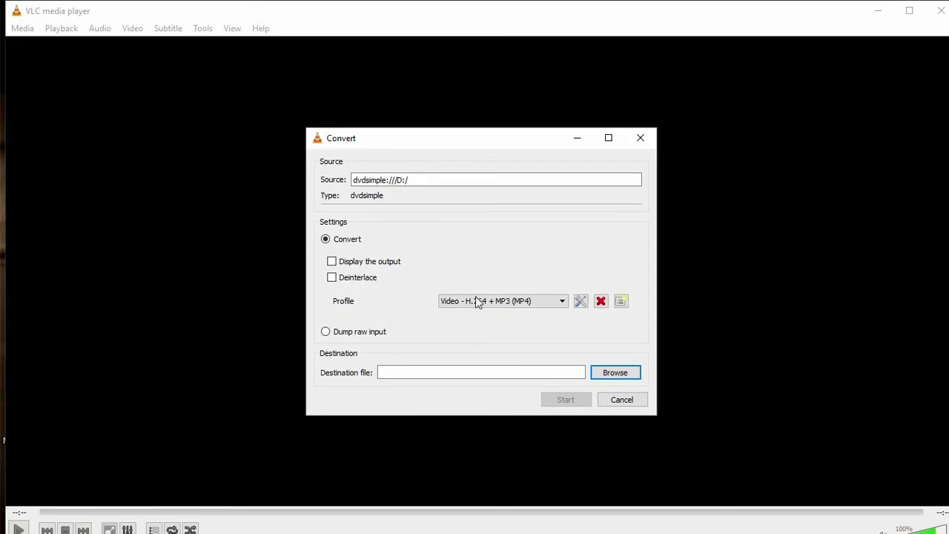
click(534, 302)
mouse_move(566, 330)
mouse_down()
mouse_move(568, 389)
mouse_move(565, 323)
mouse_up()
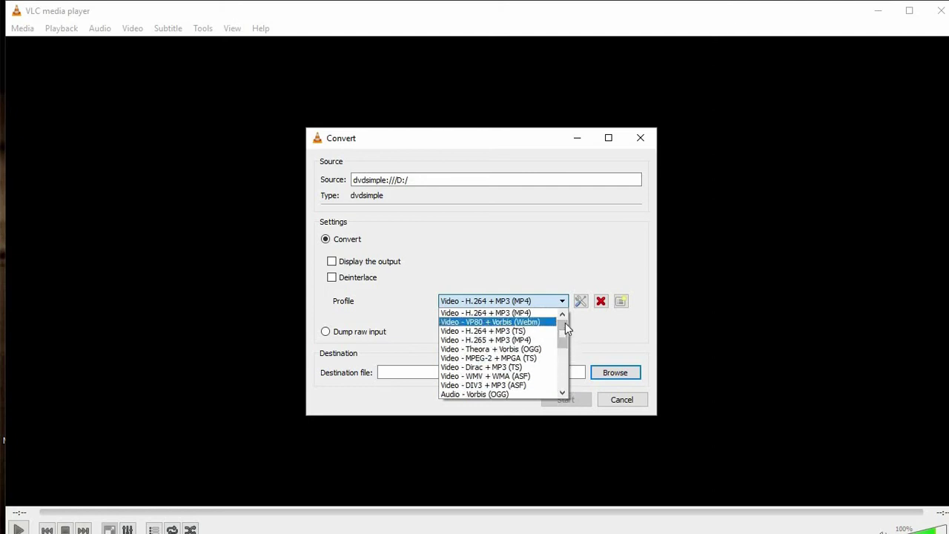
click(617, 336)
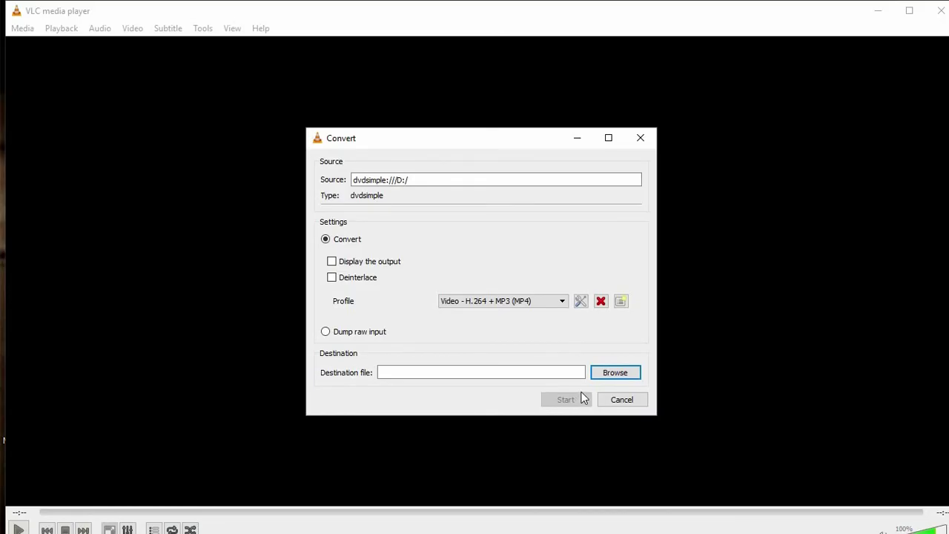
Set the output destination to the Desktop with file name 'video test 2.0'
click(623, 377)
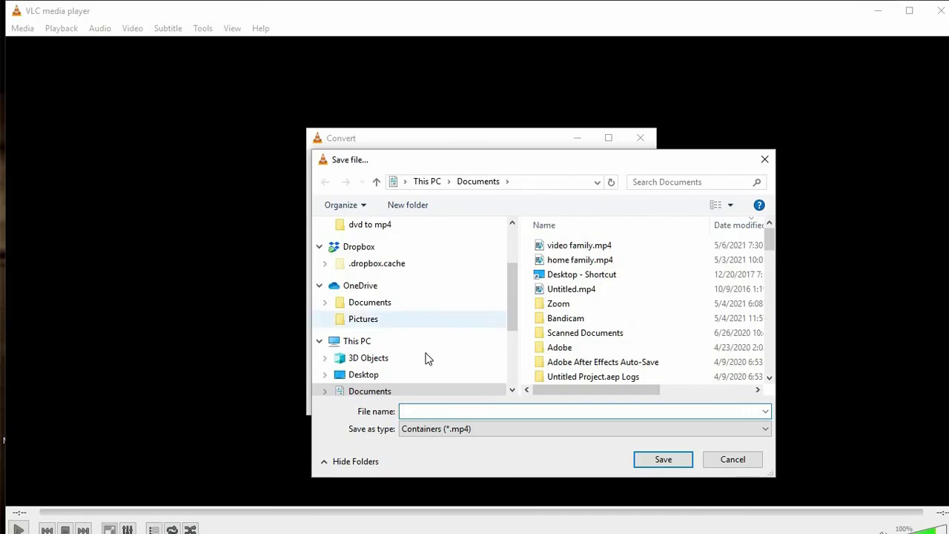
click(407, 377)
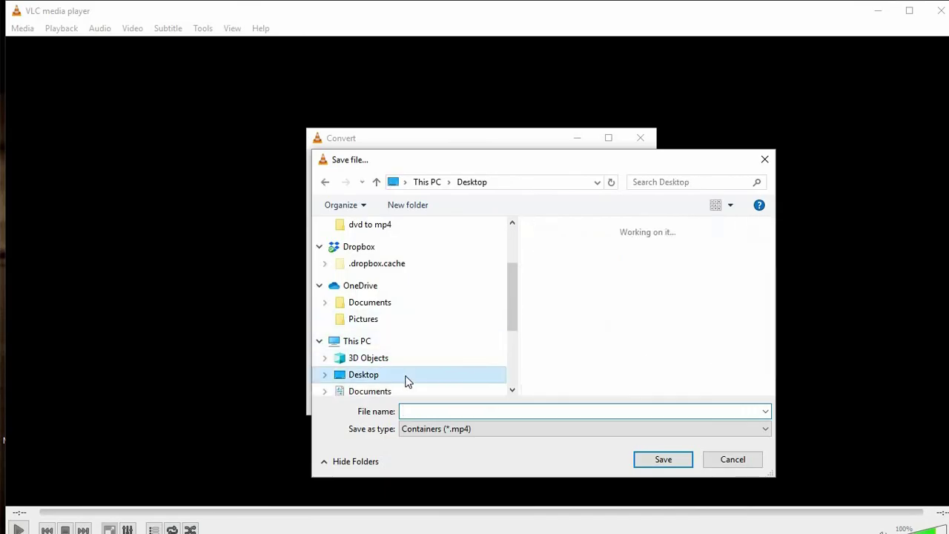
click(585, 412)
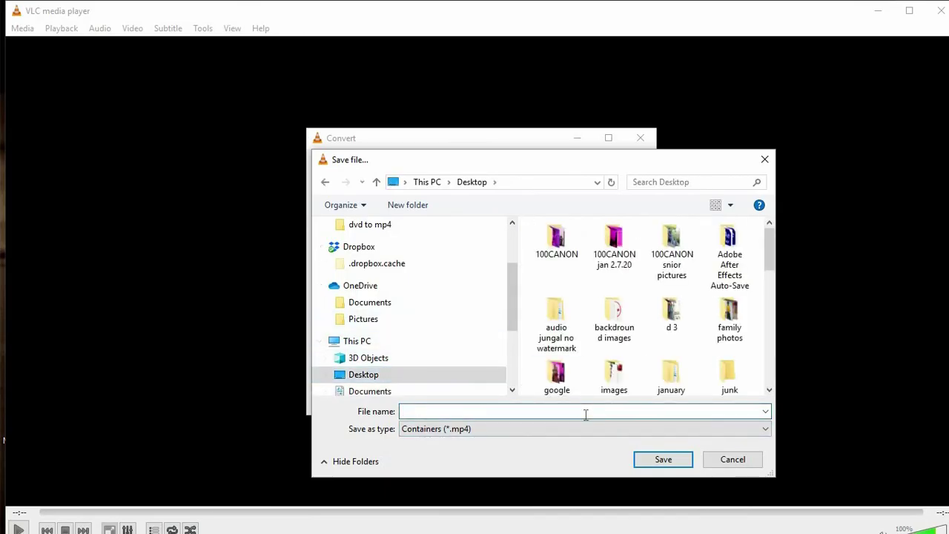
text(video)
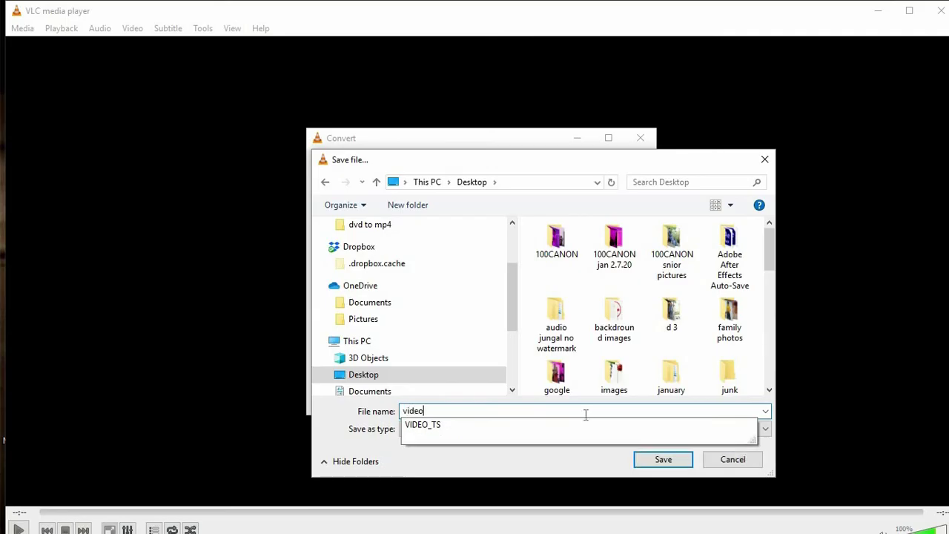
text( test)
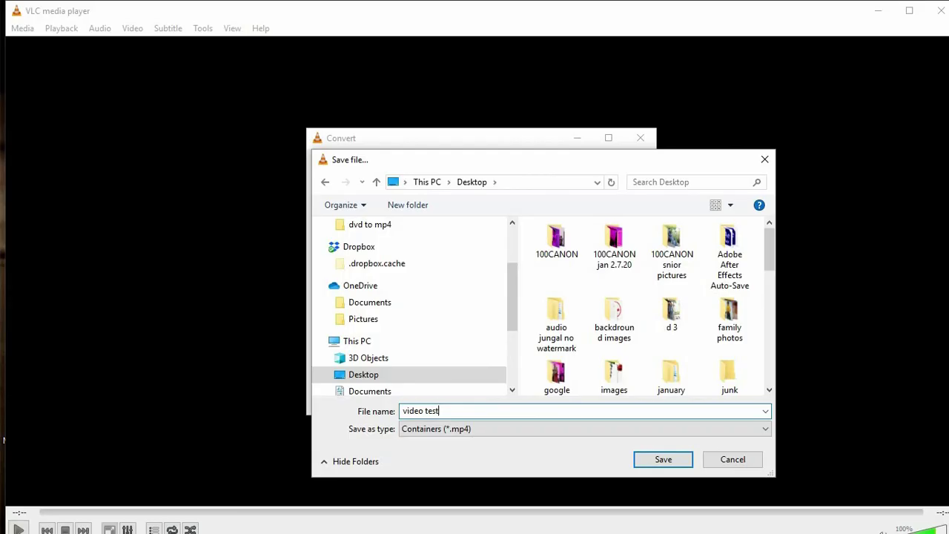
text( 2.0)
Confirm the destination, run the DVD conversion to video test 2.0.mp4, then close VLC
click(662, 459)
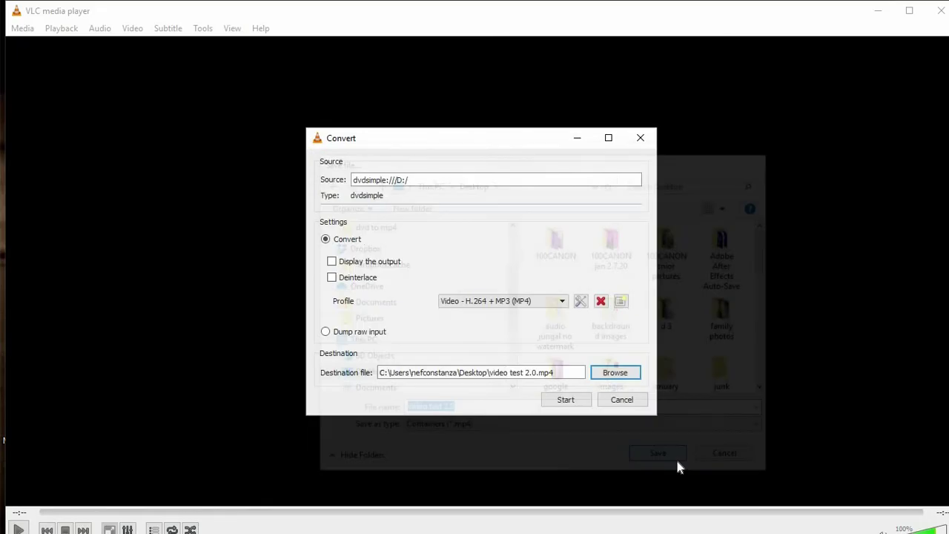
click(567, 402)
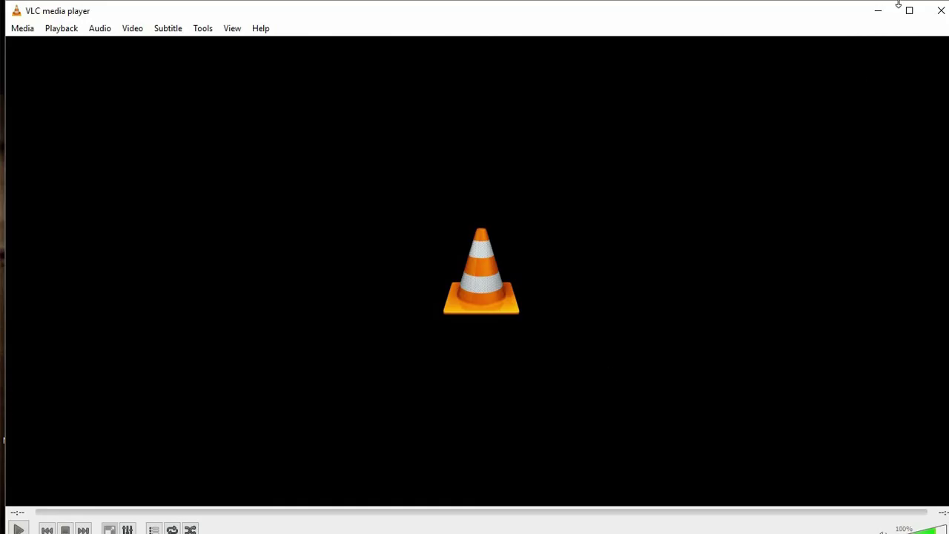
click(940, 10)
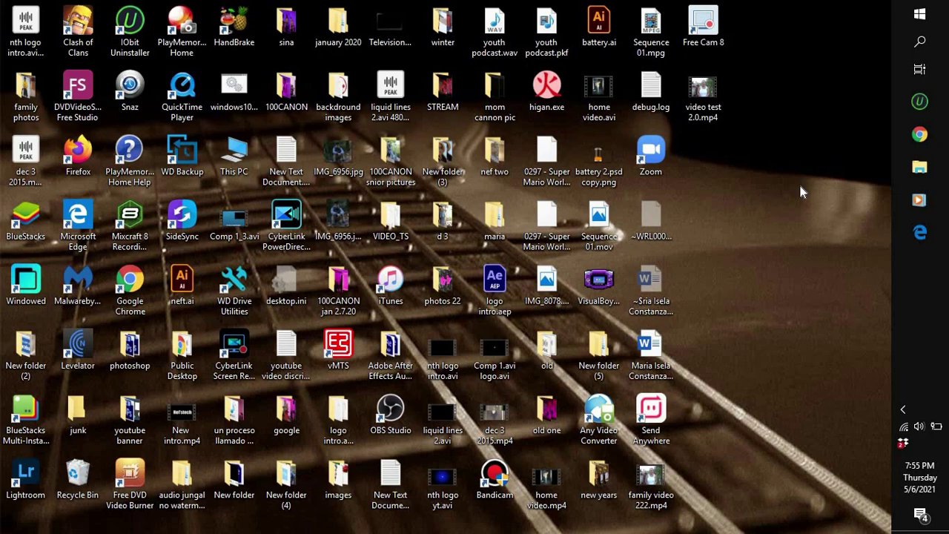
Play video test 2.0.mp4 from the desktop and pause it partway through
click(708, 105)
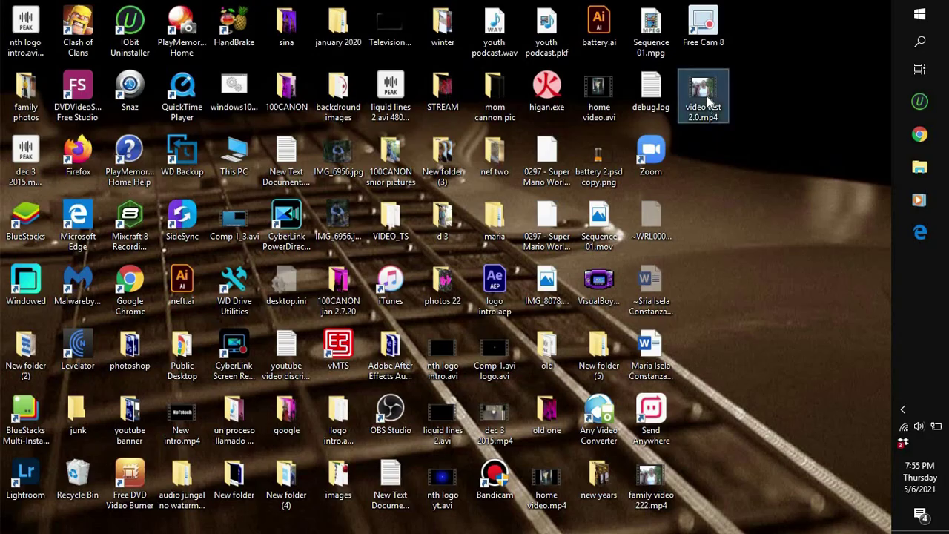
double_click(707, 103)
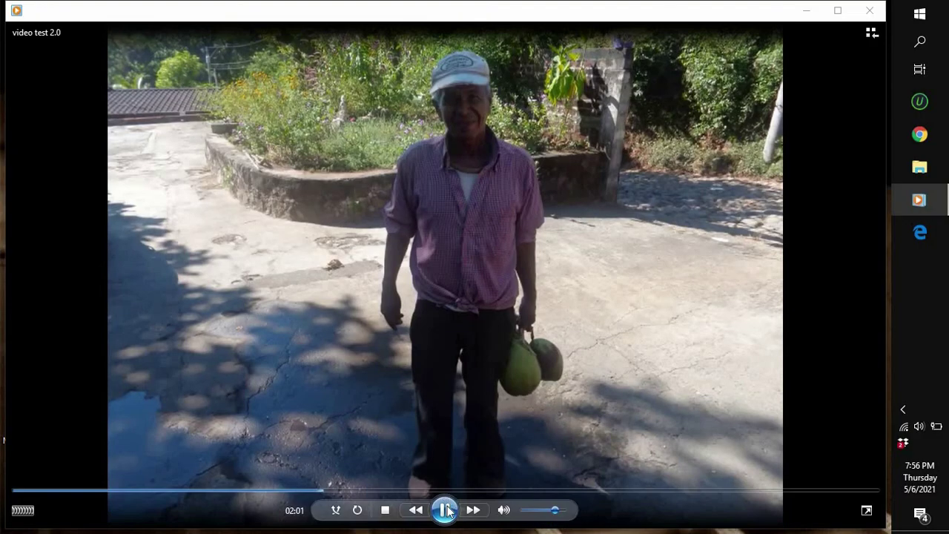
click(444, 509)
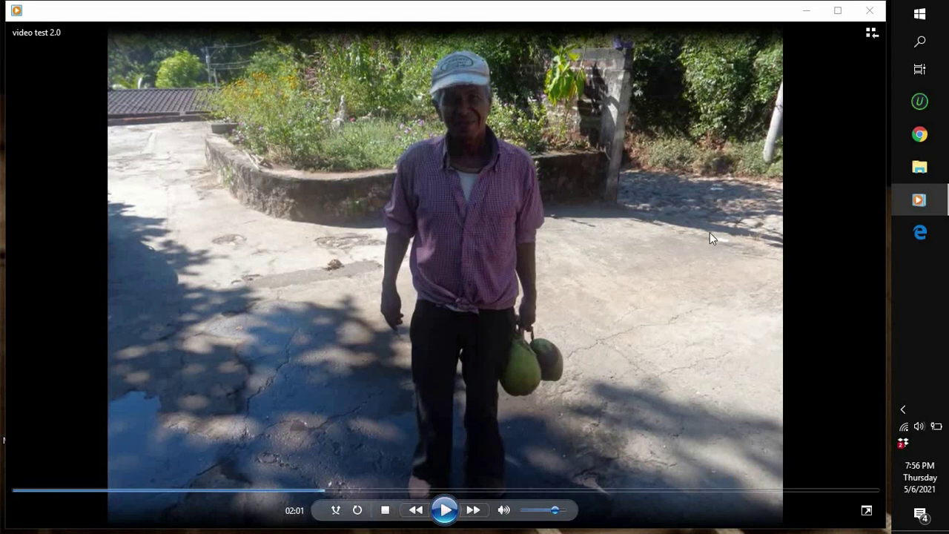